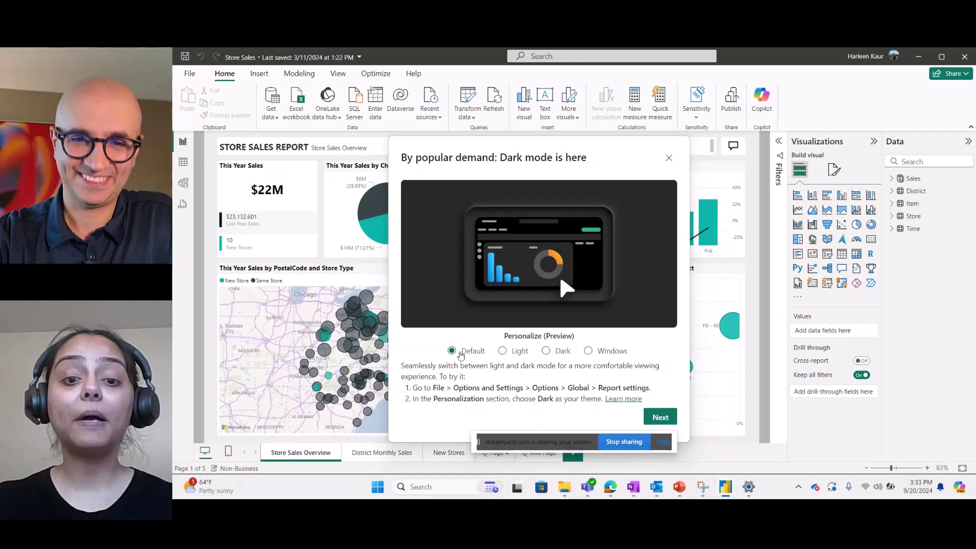
Try the Light and Dark themes, then set the Personalize theme to follow Windows.
{"action": "left_click", "coordinate": [502, 353]}
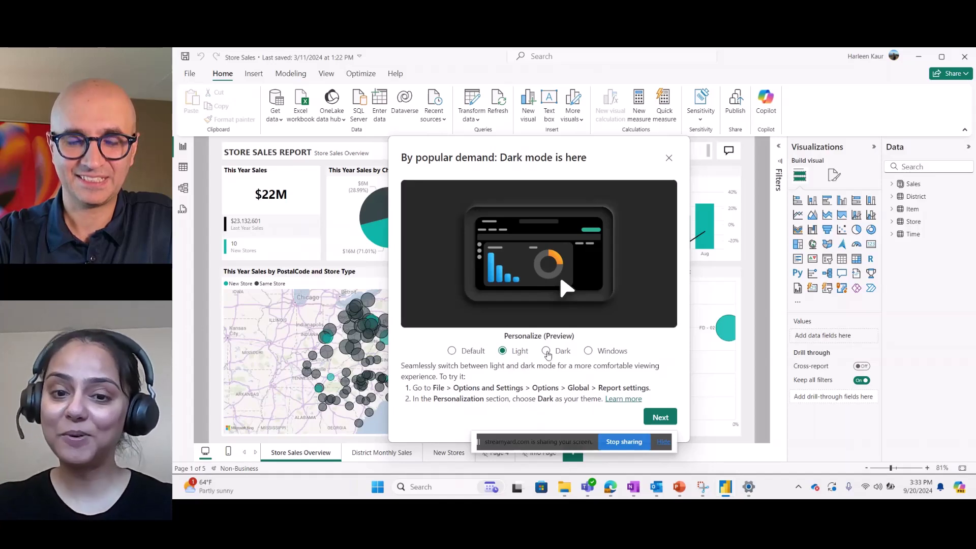
{"action": "left_click", "coordinate": [546, 352]}
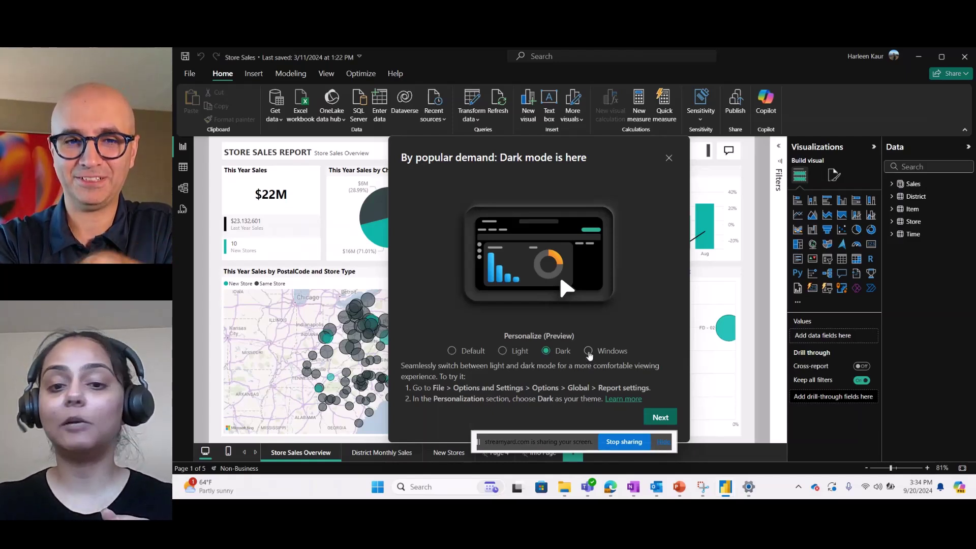
{"action": "left_click", "coordinate": [588, 354]}
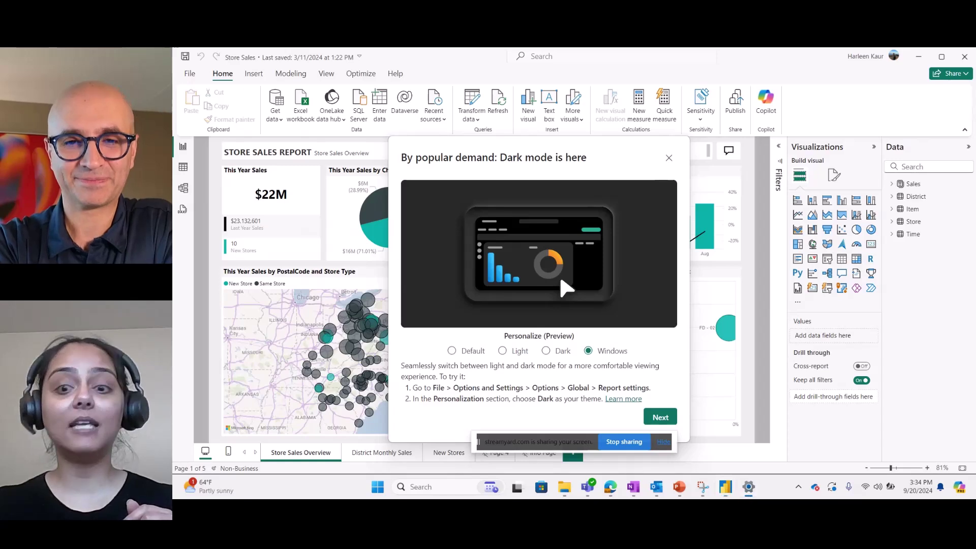
Switch the Windows colour mode to Dark, then move the Settings window off screen.
{"action": "left_click_drag", "start_coordinate": [975, 330], "coordinate": [791, 188]}
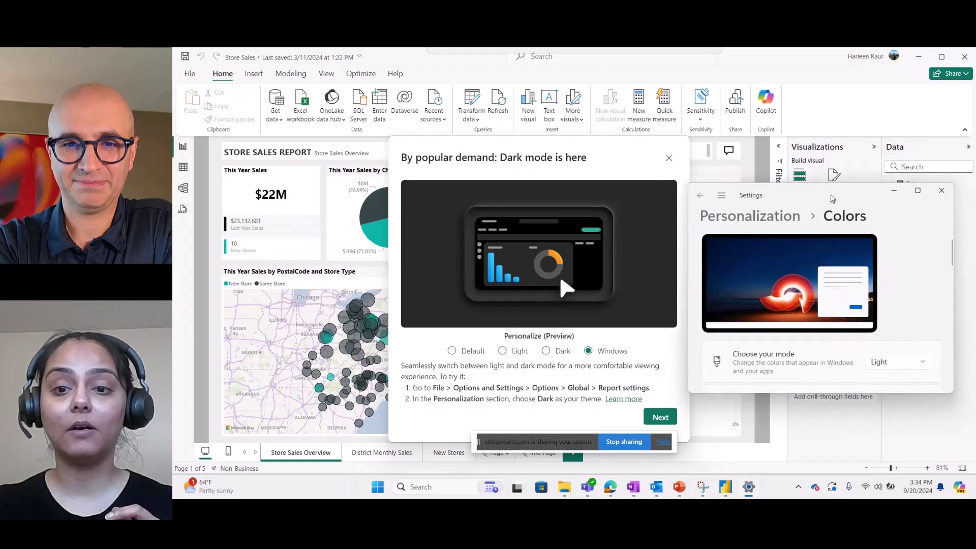
{"action": "left_click", "coordinate": [920, 355]}
{"action": "left_click", "coordinate": [890, 359]}
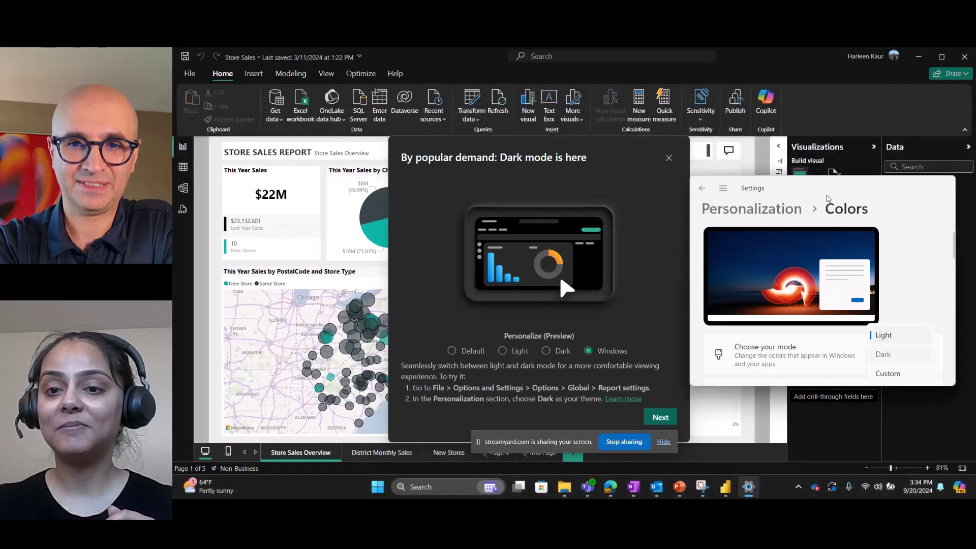
{"action": "left_click_drag", "start_coordinate": [817, 188], "coordinate": [975, 190]}
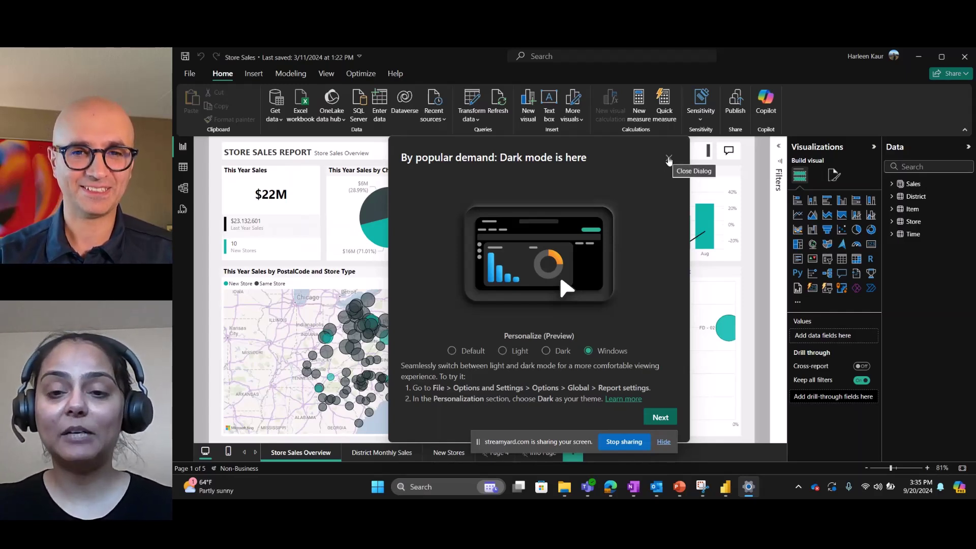
Dismiss the Dark mode and Azure Maps dialogs and show the District table in Table view.
{"action": "left_click", "coordinate": [668, 161]}
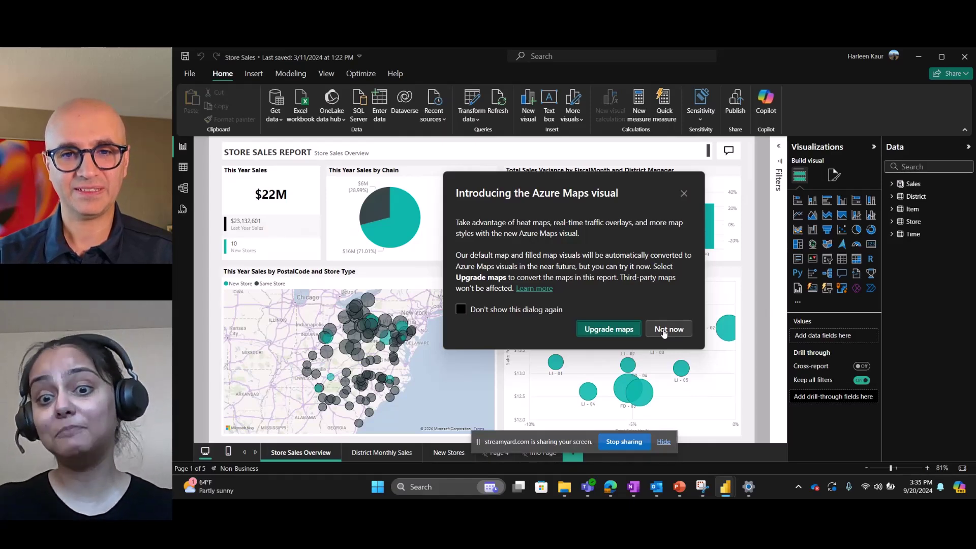
{"action": "left_click", "coordinate": [663, 330]}
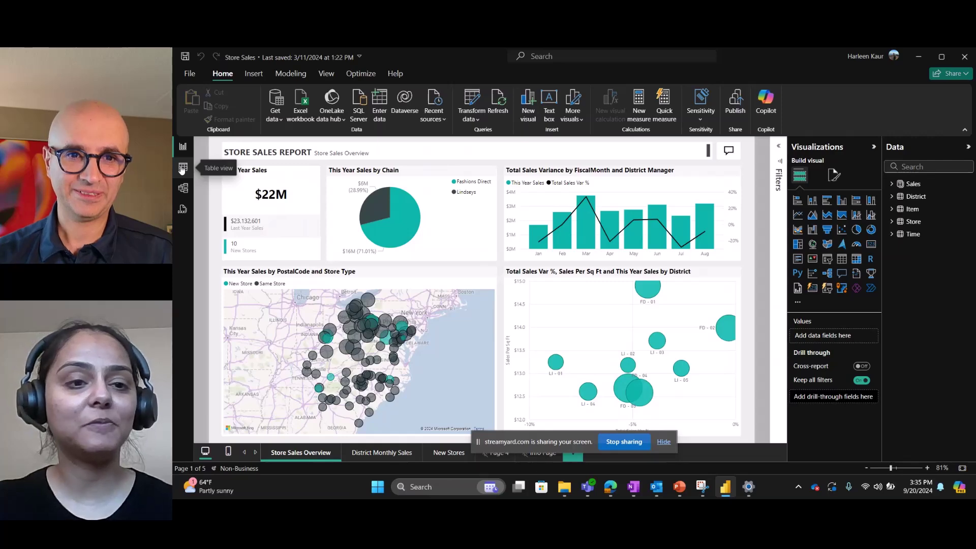
{"action": "left_click", "coordinate": [182, 168]}
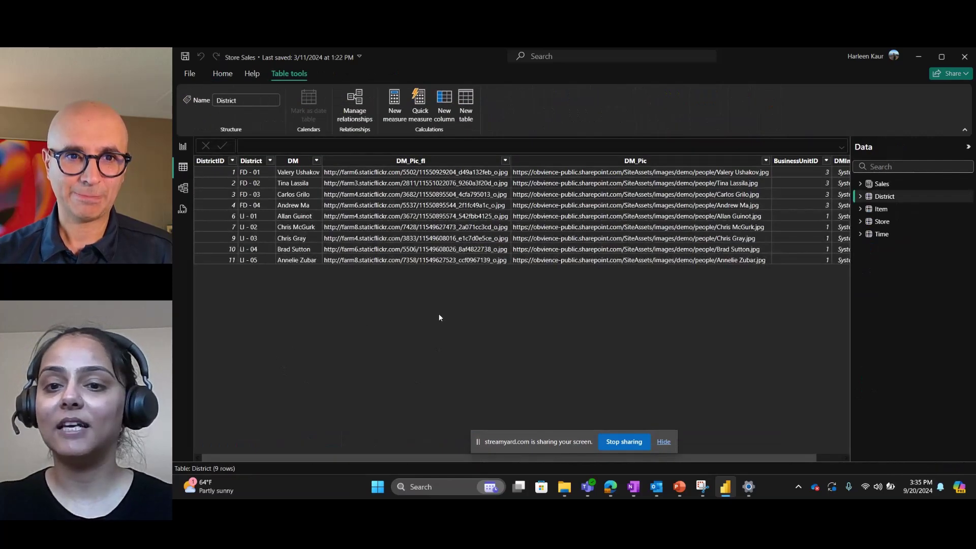
View the model diagram at 70% zoom, then show DAX query view with its sample Store query.
{"action": "left_click", "coordinate": [181, 190]}
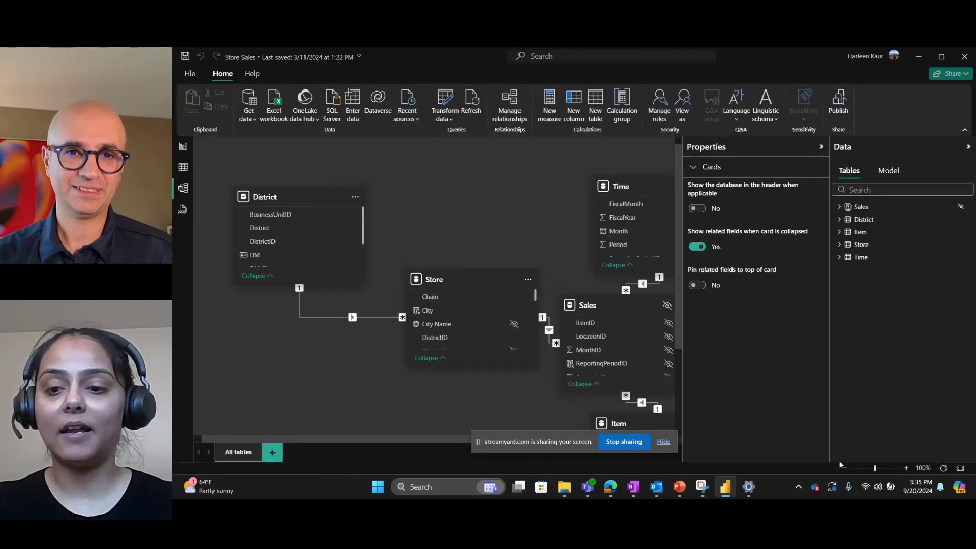
{"action": "left_click", "coordinate": [846, 469]}
{"action": "left_click", "coordinate": [845, 469]}
{"action": "left_click", "coordinate": [845, 469]}
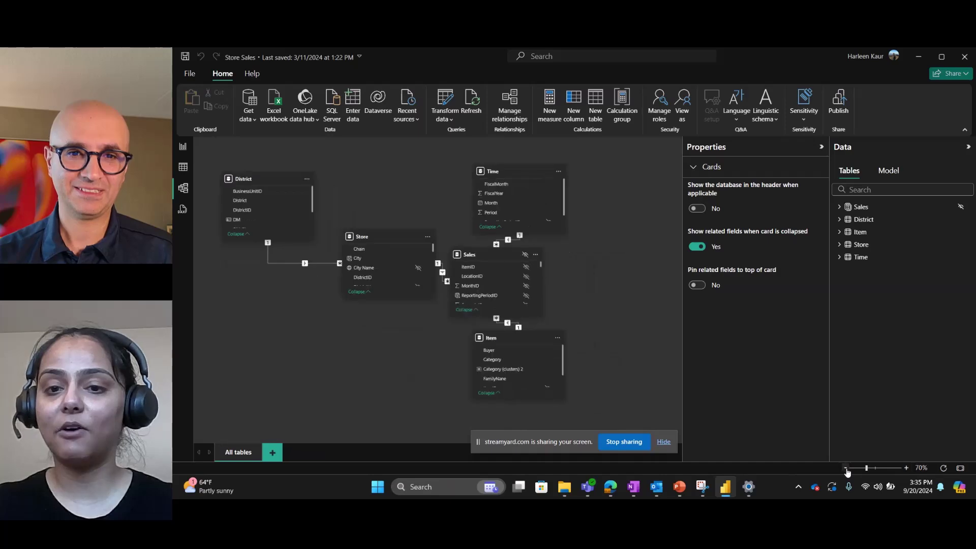
{"action": "left_click", "coordinate": [821, 148]}
{"action": "left_click", "coordinate": [822, 148]}
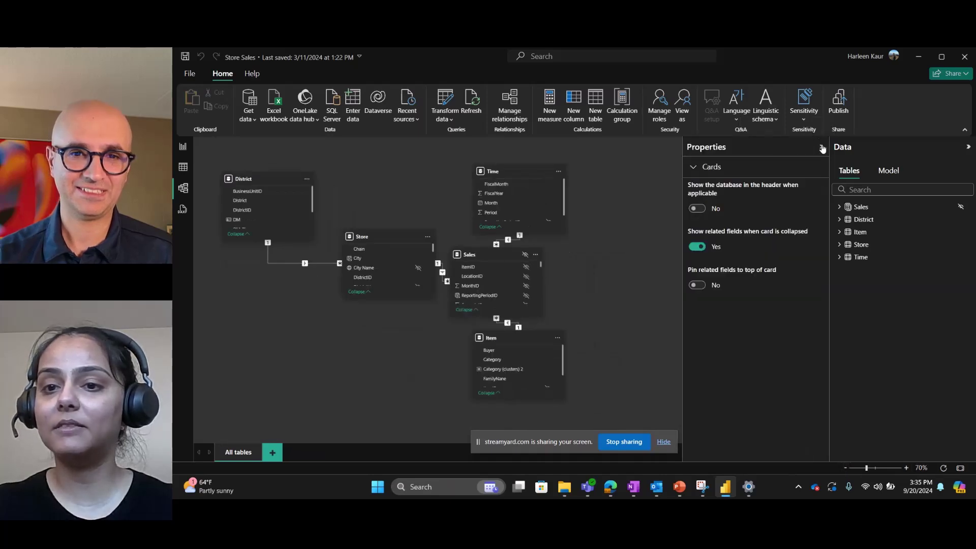
{"action": "left_click", "coordinate": [182, 210]}
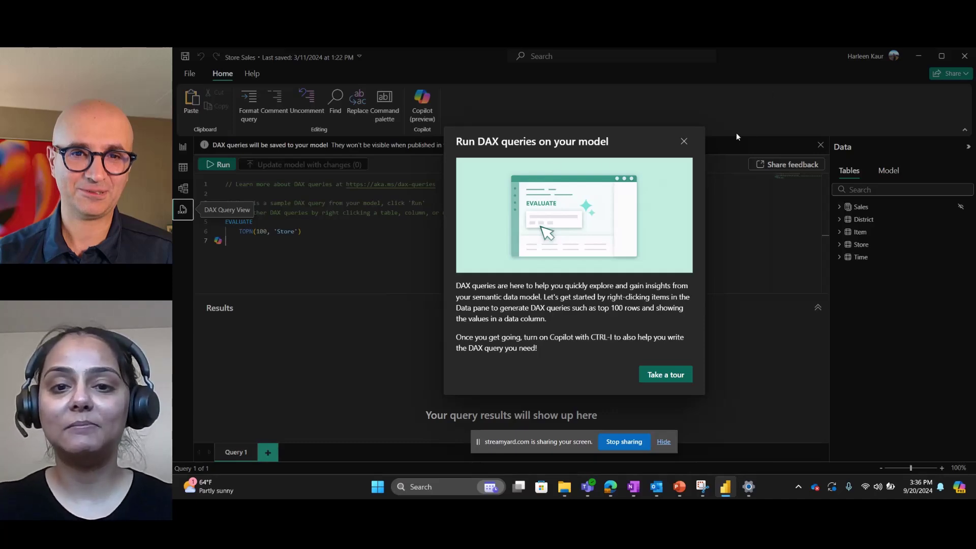
{"action": "left_click", "coordinate": [684, 142]}
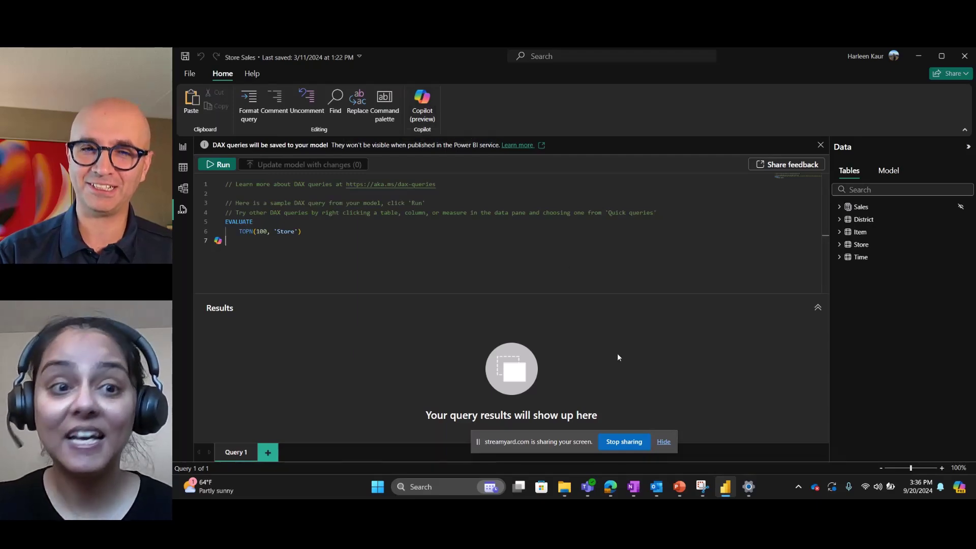
Return to the Store Sales Overview page, opening and then closing the Power Query Editor.
{"action": "left_click", "coordinate": [183, 148]}
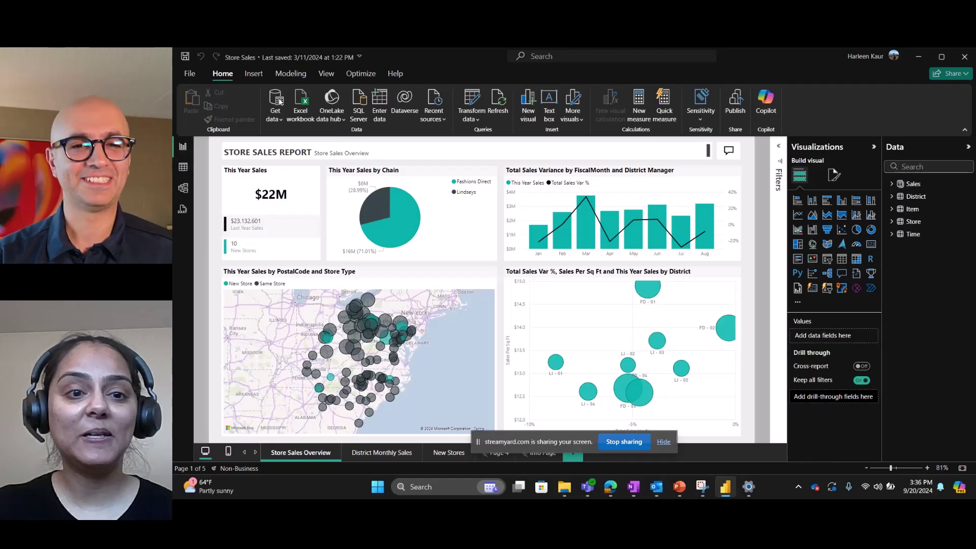
{"action": "left_click", "coordinate": [472, 119]}
{"action": "key", "text": "Escape"}
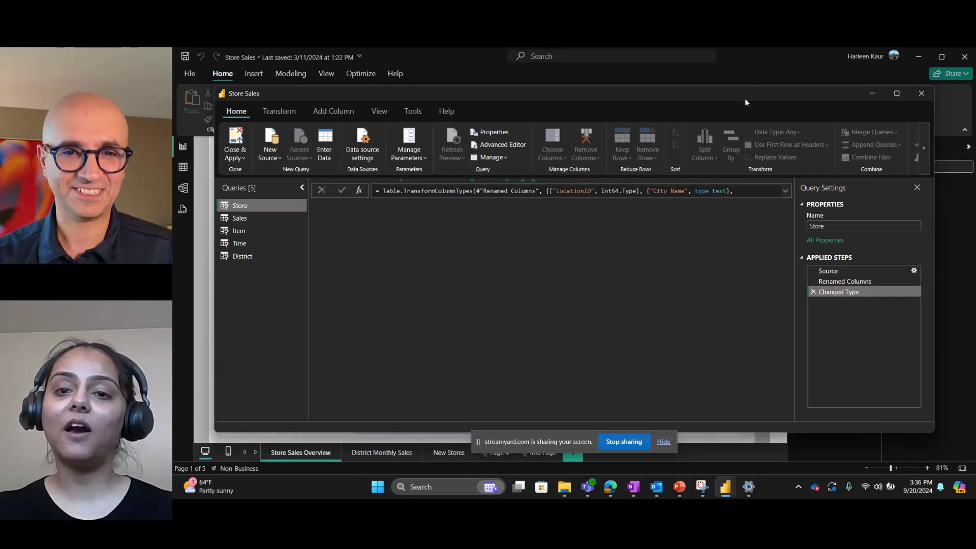
{"action": "left_click", "coordinate": [919, 94]}
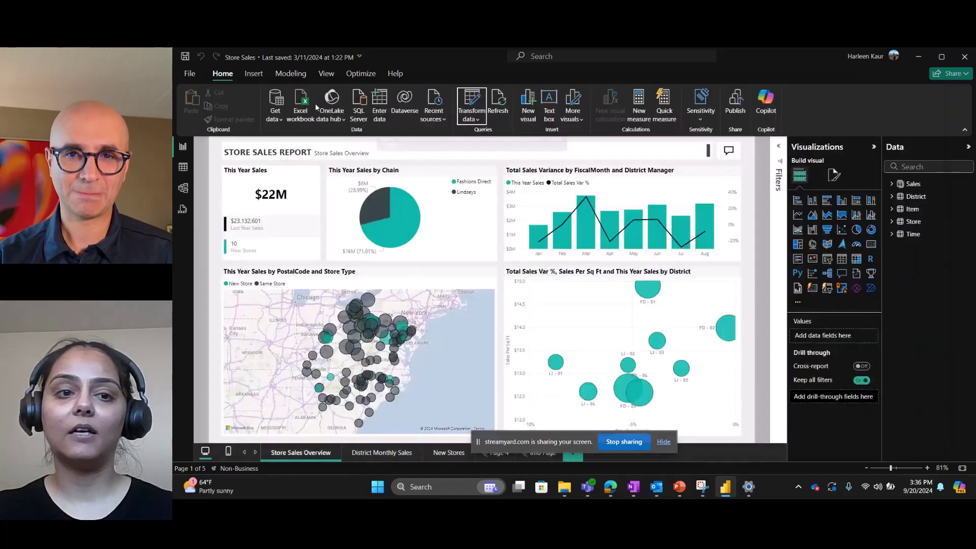
{"action": "left_click", "coordinate": [281, 101]}
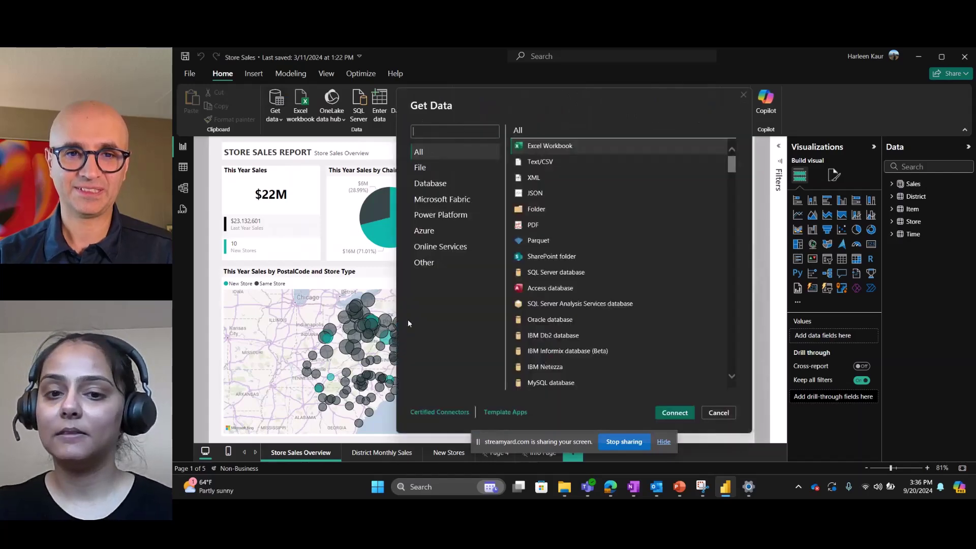
{"action": "left_click", "coordinate": [744, 96]}
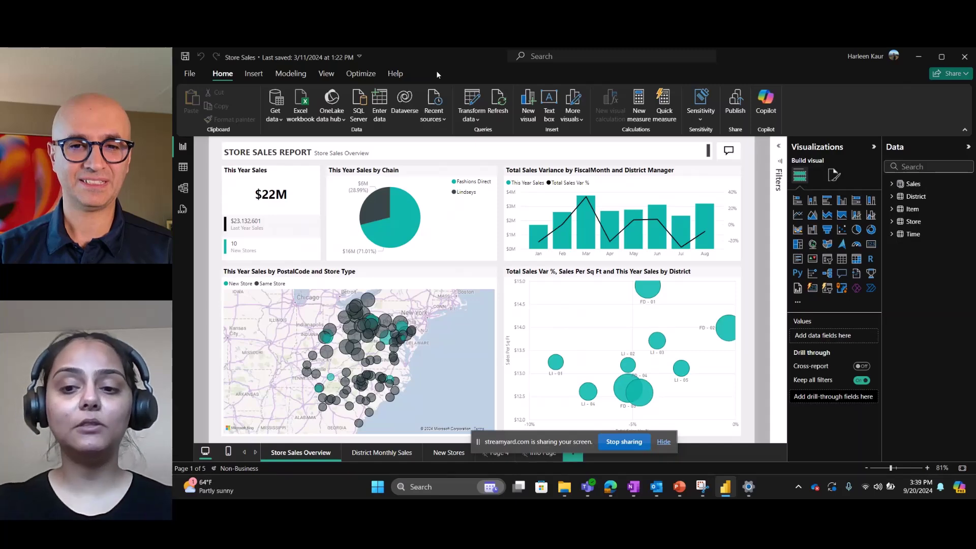
Open the Options dialog from File > Options and settings.
{"action": "left_click", "coordinate": [190, 74]}
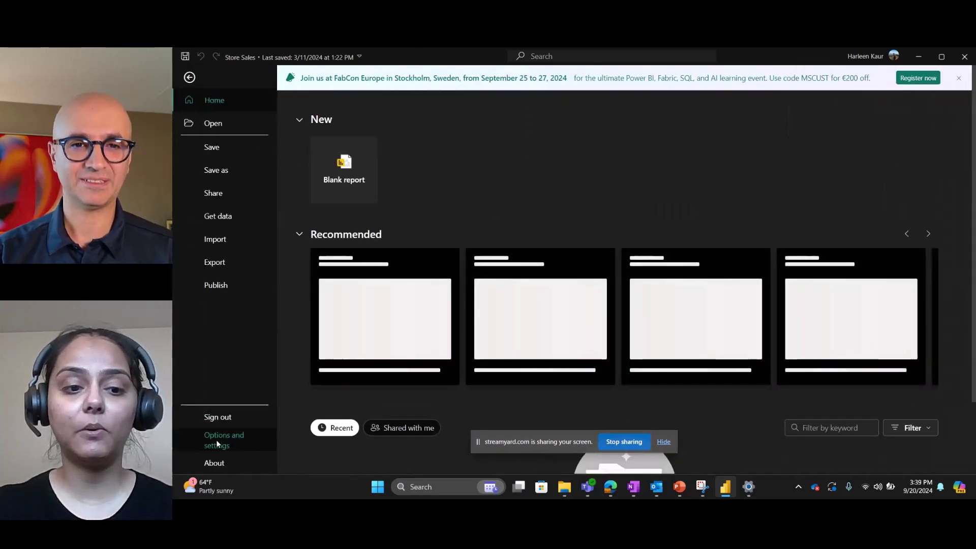
{"action": "left_click", "coordinate": [216, 440]}
{"action": "left_click", "coordinate": [361, 145]}
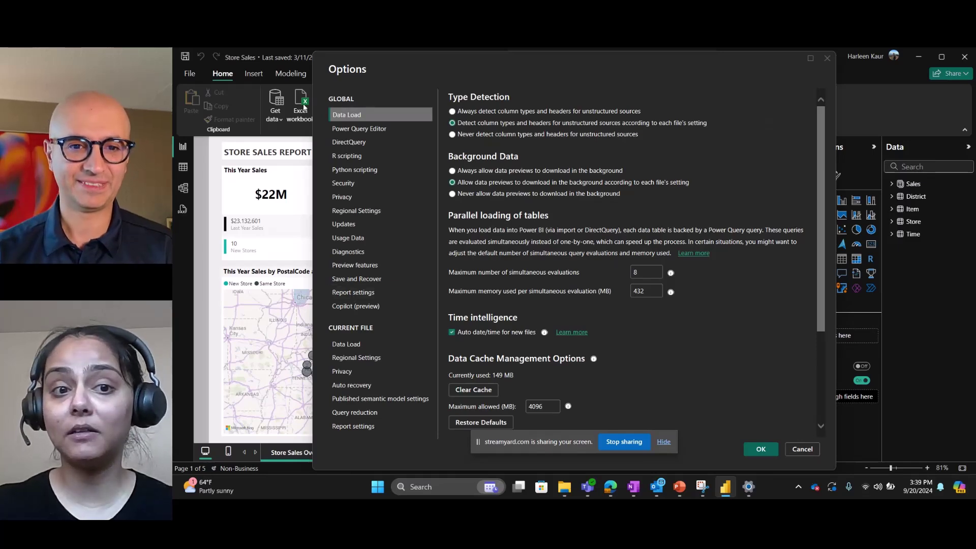
Set the global Report settings theme to Default and confirm with OK.
{"action": "left_click", "coordinate": [354, 292]}
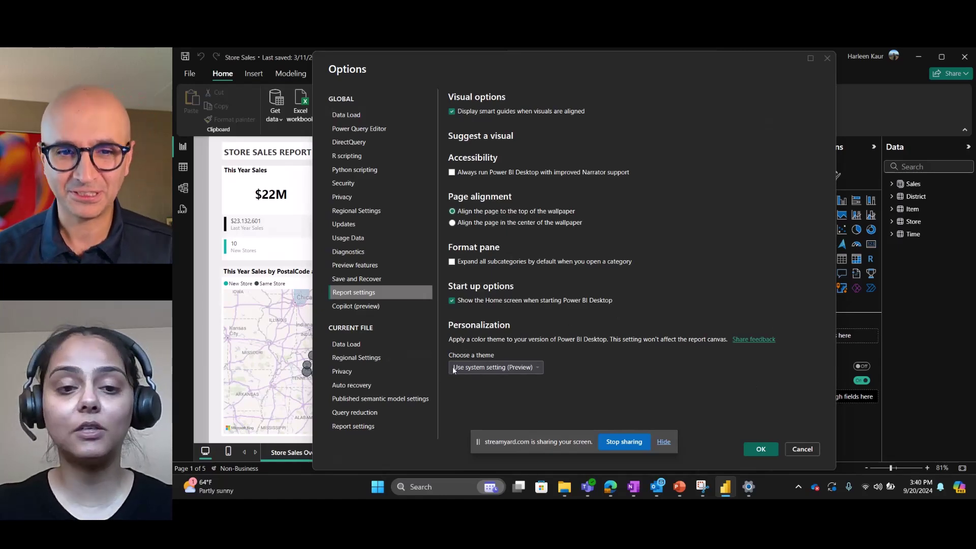
{"action": "left_click", "coordinate": [538, 366]}
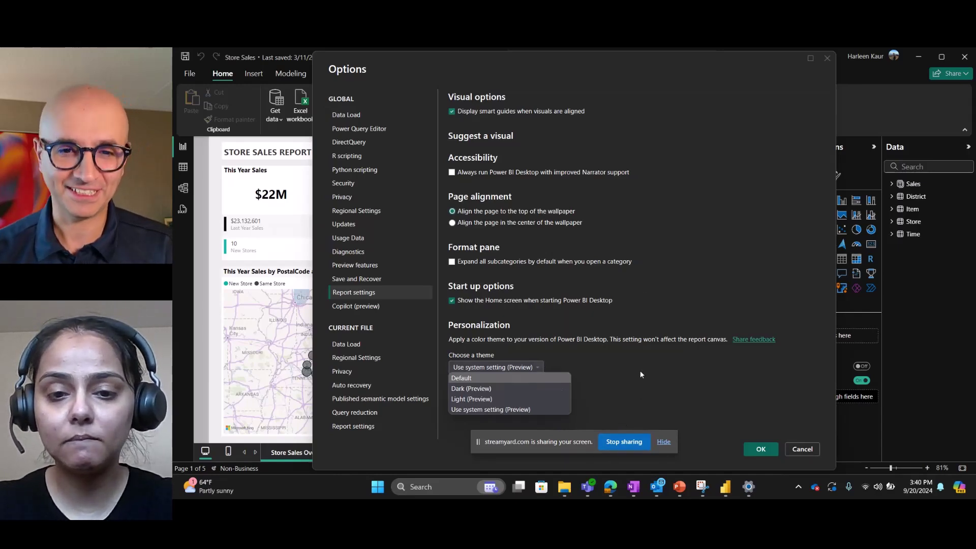
{"action": "left_click", "coordinate": [644, 324]}
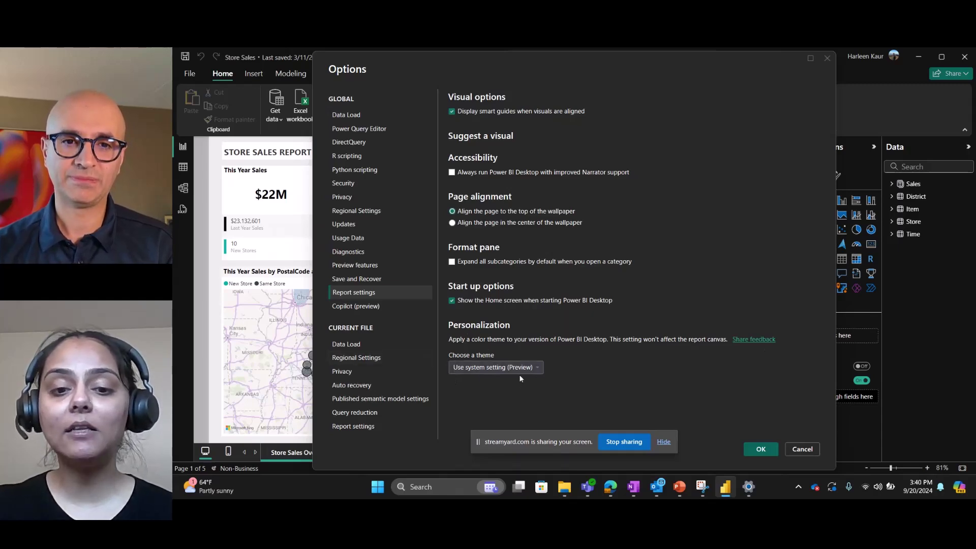
{"action": "left_click", "coordinate": [536, 368]}
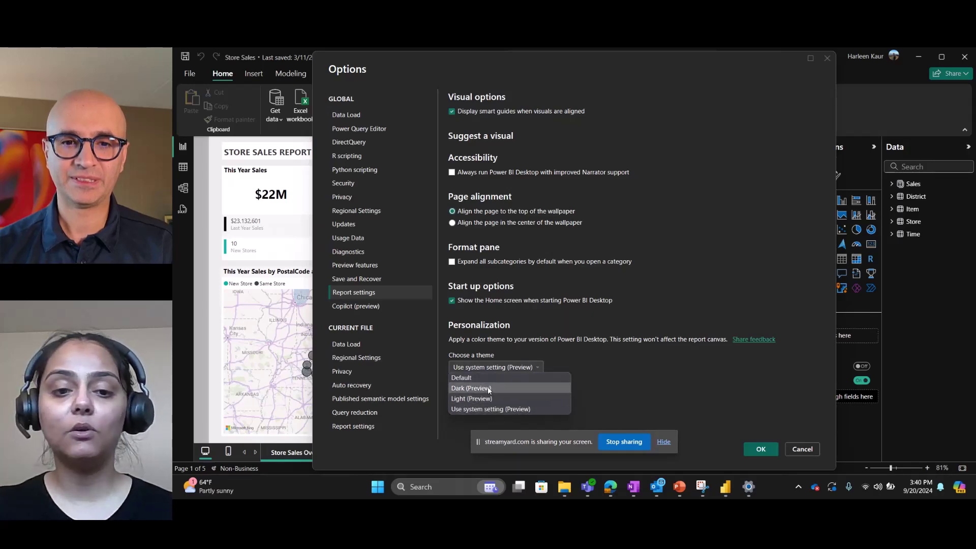
{"action": "left_click", "coordinate": [467, 379]}
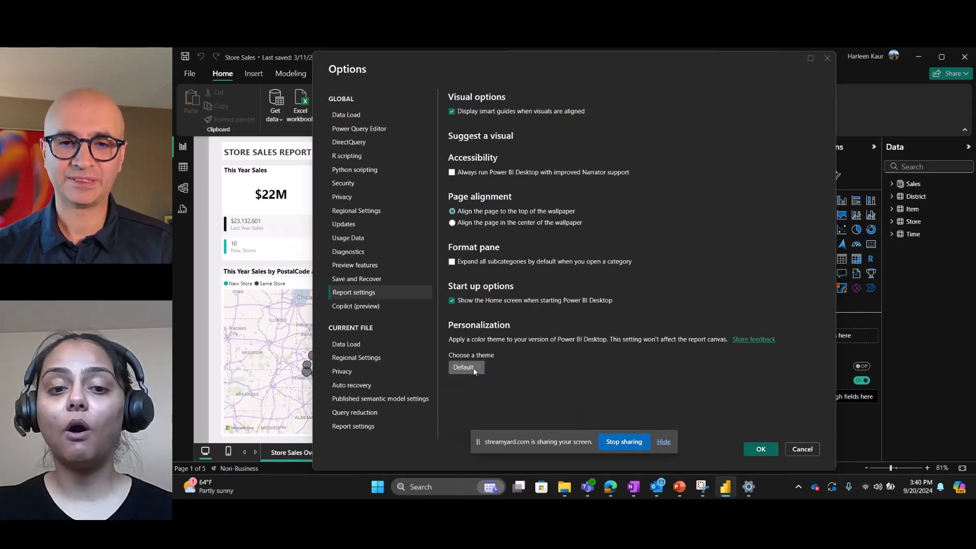
{"action": "left_click", "coordinate": [473, 368]}
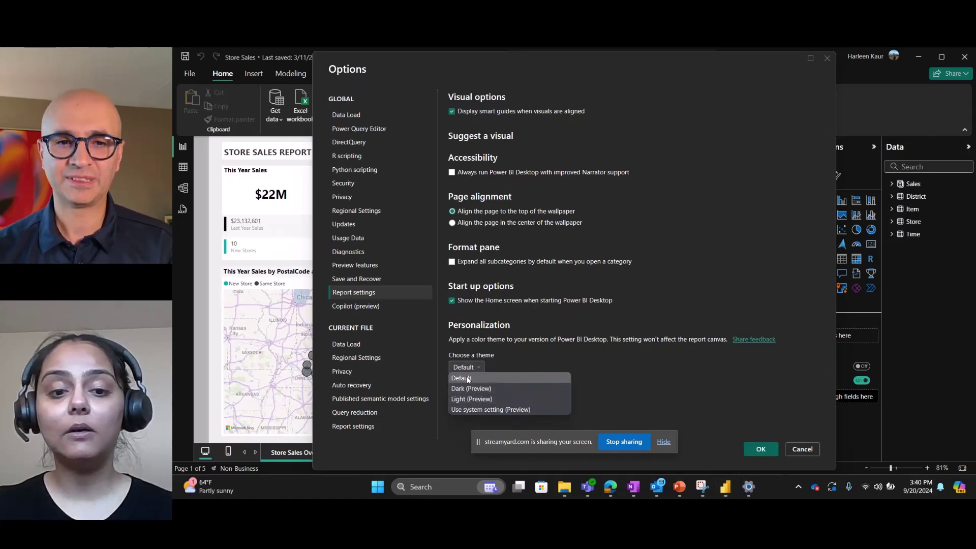
{"action": "left_click", "coordinate": [468, 379]}
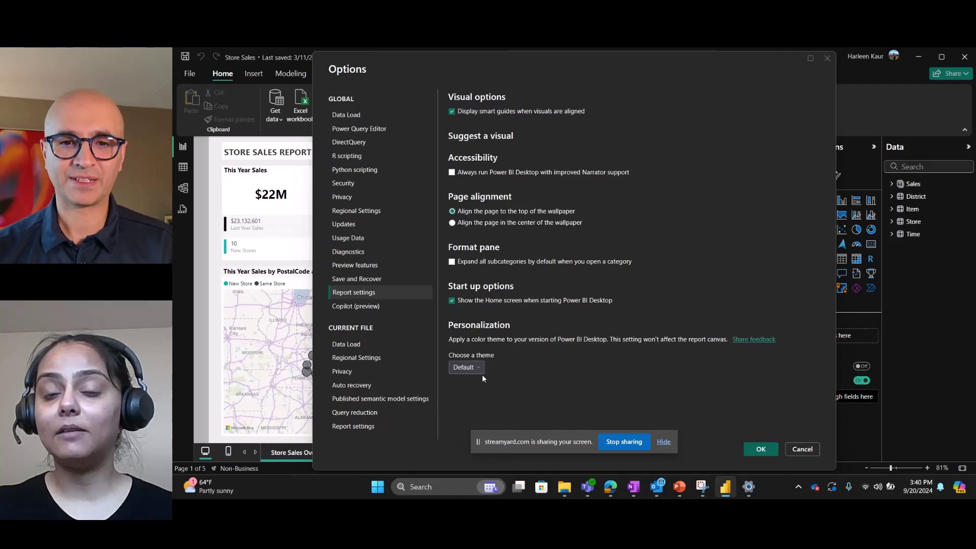
{"action": "left_click", "coordinate": [760, 449]}
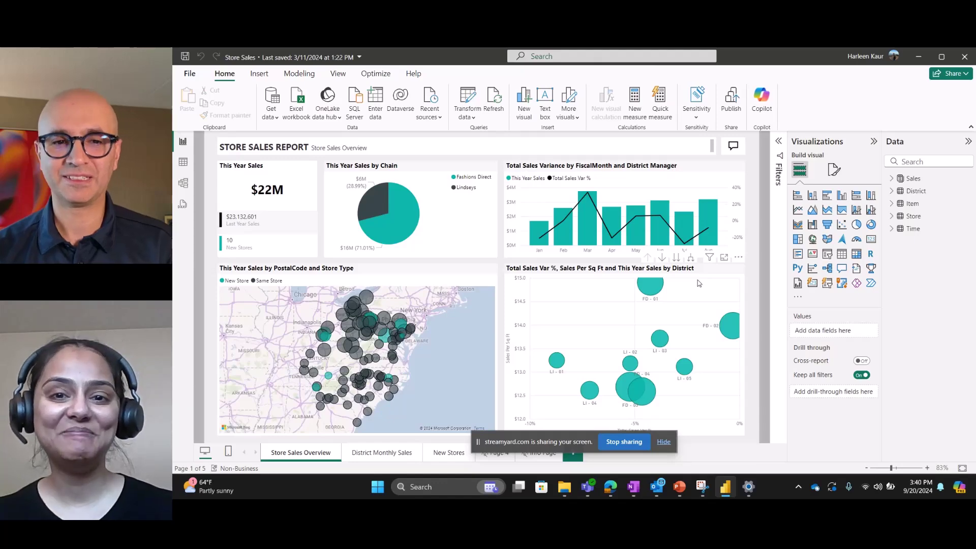
Reopen the Options dialog with the Alt+F, T, O keyboard shortcut.
{"action": "left_click", "coordinate": [189, 74]}
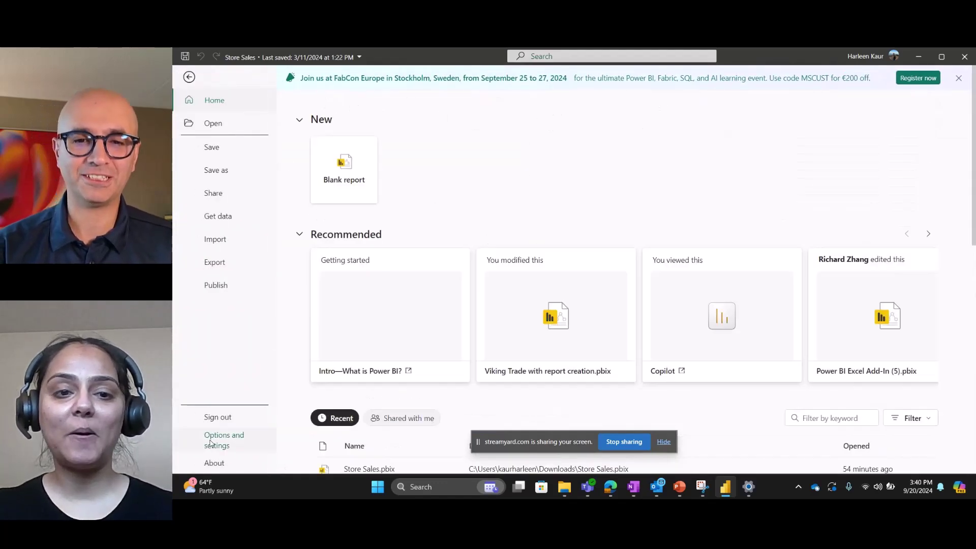
{"action": "left_click", "coordinate": [211, 441]}
{"action": "key", "text": "Escape"}
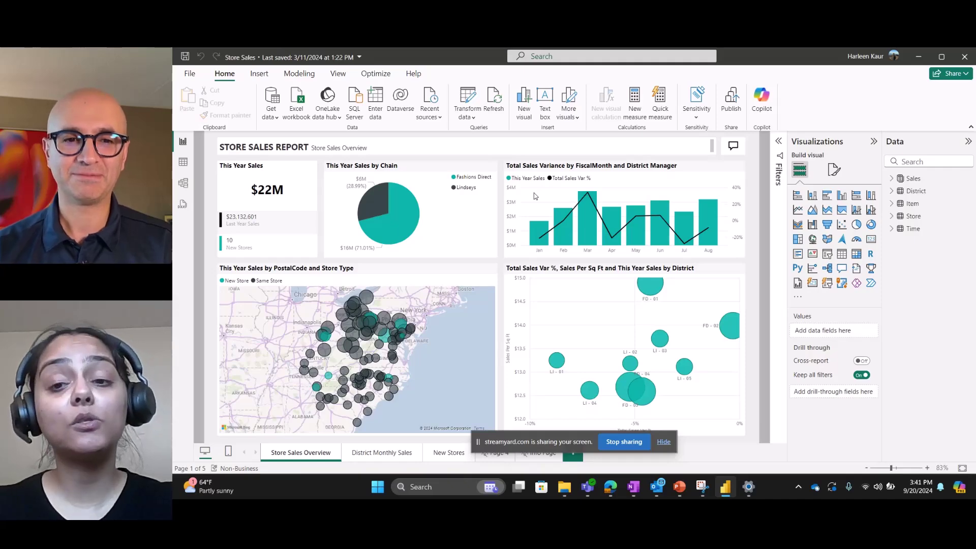
{"action": "key", "text": "alt+f"}
{"action": "key", "text": "t"}
{"action": "key", "text": "o"}
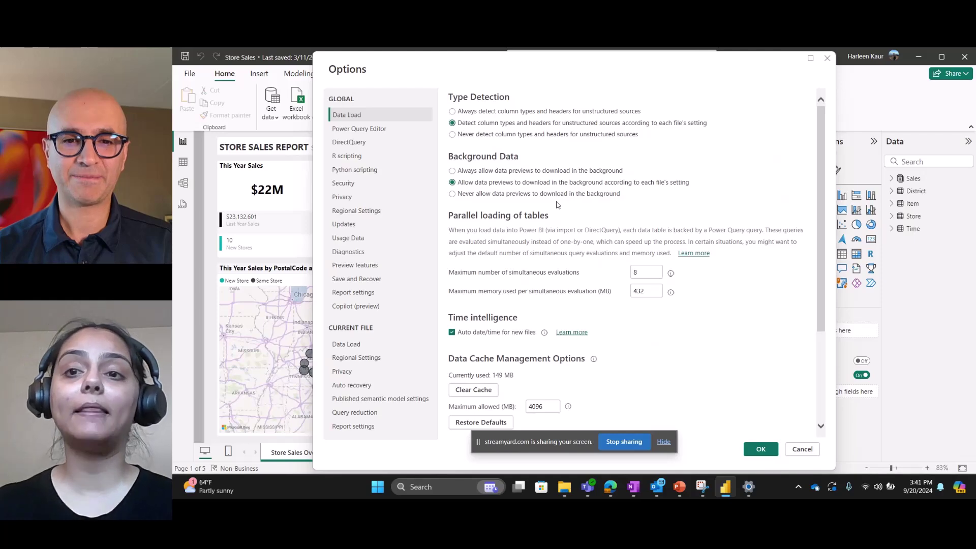
Go to the GLOBAL Report settings page to confirm the theme reads Default.
{"action": "left_click", "coordinate": [355, 293]}
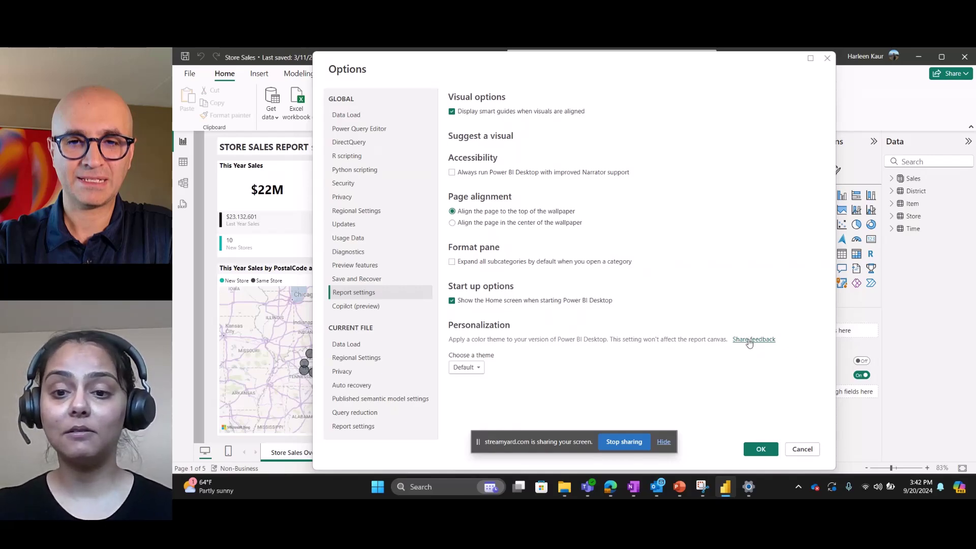
Open the Dark Mode feedback form via Share feedback and scroll through its questions.
{"action": "left_click", "coordinate": [749, 339]}
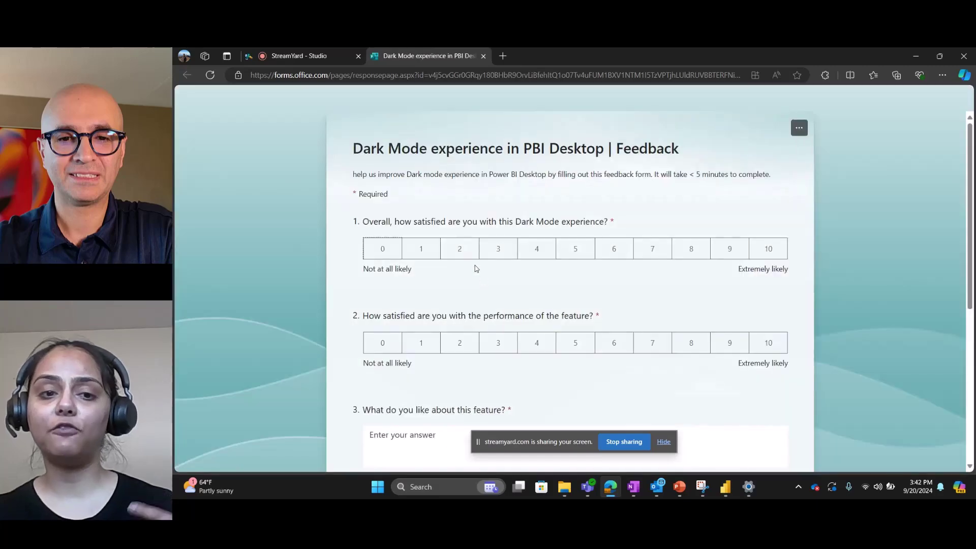
{"action": "scroll", "coordinate": [474, 264], "scroll_direction": "down", "scroll_amount": 5}
{"action": "scroll", "coordinate": [475, 267], "scroll_direction": "up", "scroll_amount": 5}
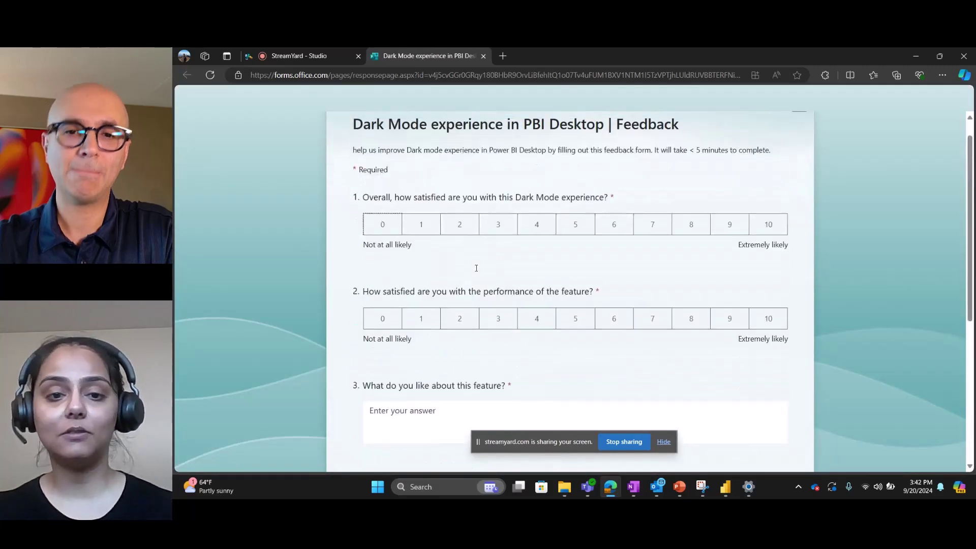
{"action": "scroll", "coordinate": [476, 268], "scroll_direction": "up", "scroll_amount": 1}
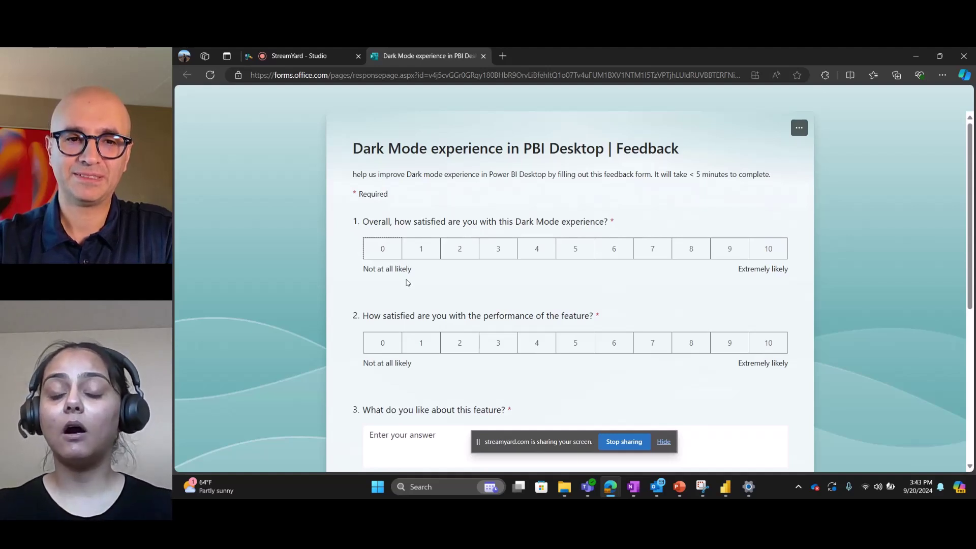
{"action": "scroll", "coordinate": [414, 293], "scroll_direction": "down", "scroll_amount": 2}
{"action": "left_click", "coordinate": [443, 335]}
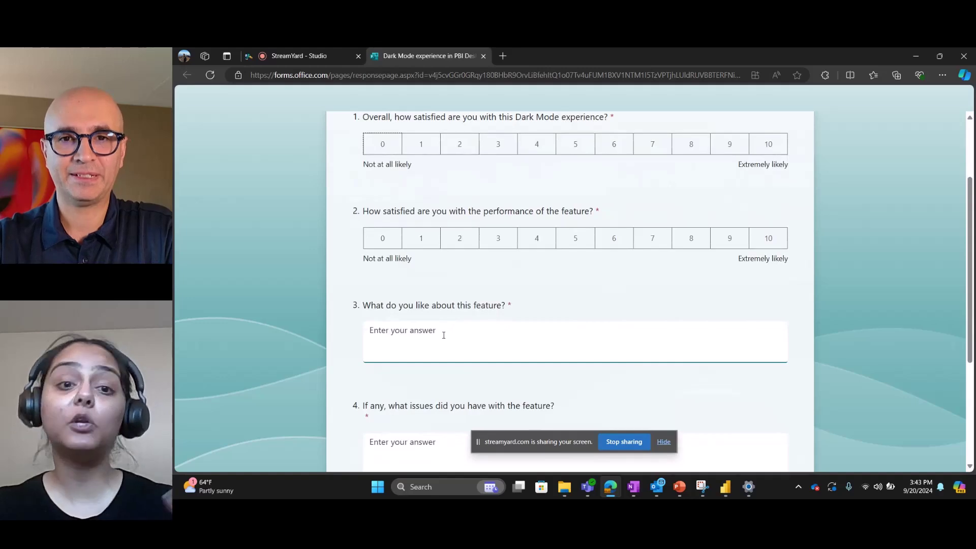
{"action": "scroll", "coordinate": [444, 335], "scroll_direction": "down", "scroll_amount": 1}
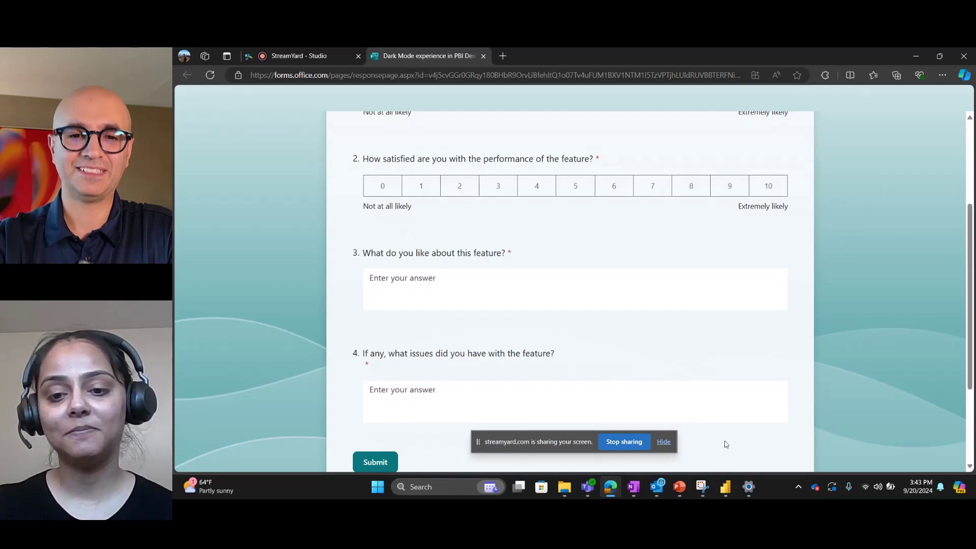
Return to Power BI Desktop and cancel the Options dialog to view the Store Sales Overview page.
{"action": "left_click", "coordinate": [728, 491]}
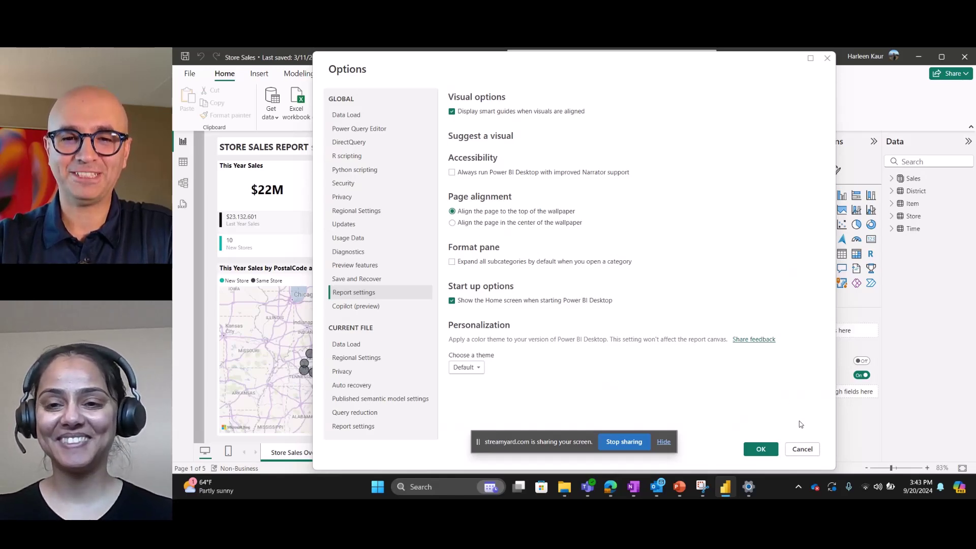
{"action": "left_click", "coordinate": [802, 449]}
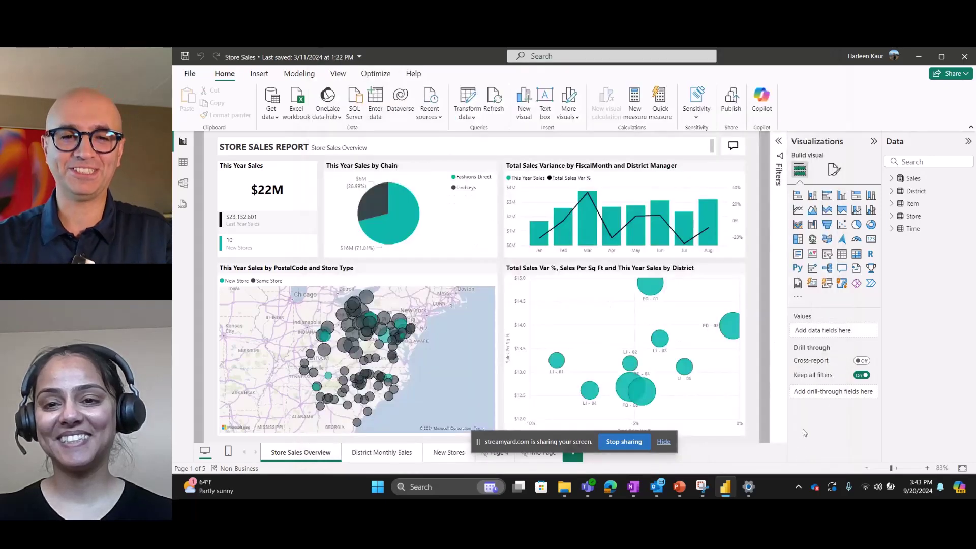